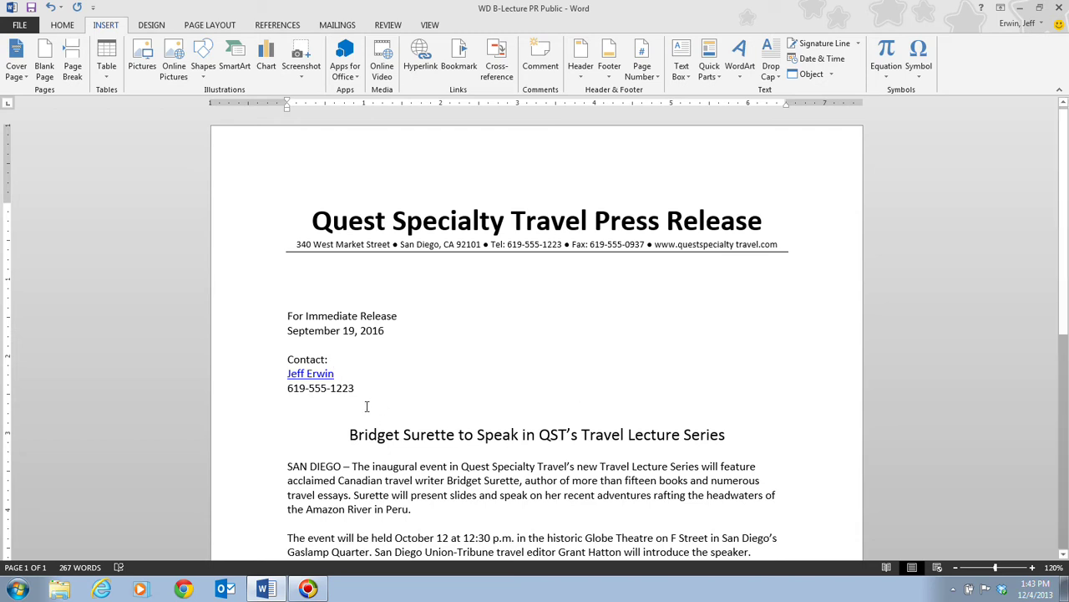
Test the contact's e-mail hyperlink in the press release and close the resulting message without saving it
mouse_move(315, 379)
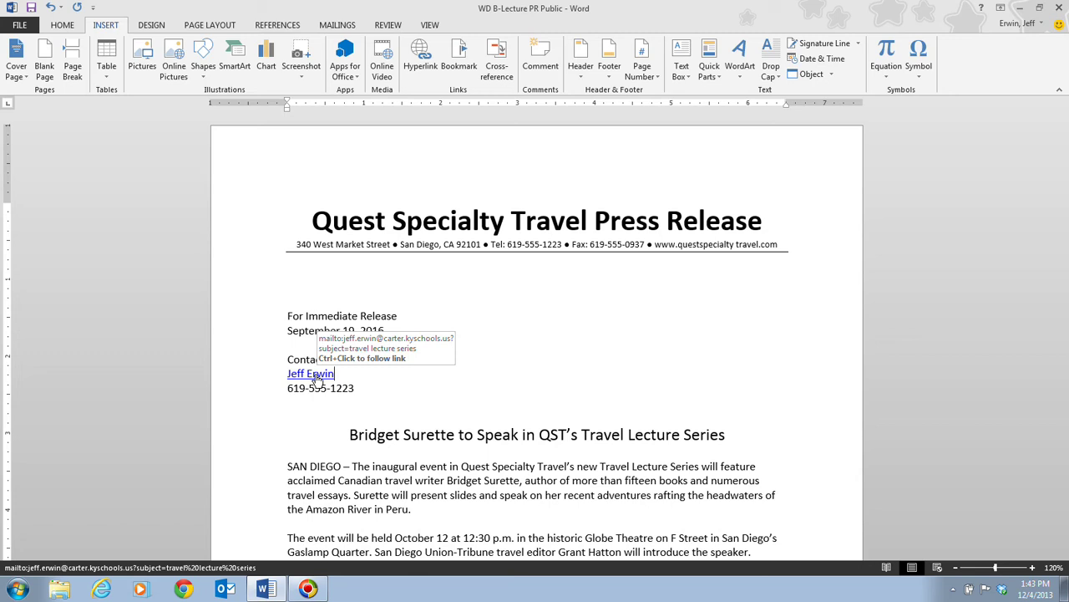
left_click(317, 379, "ctrl")
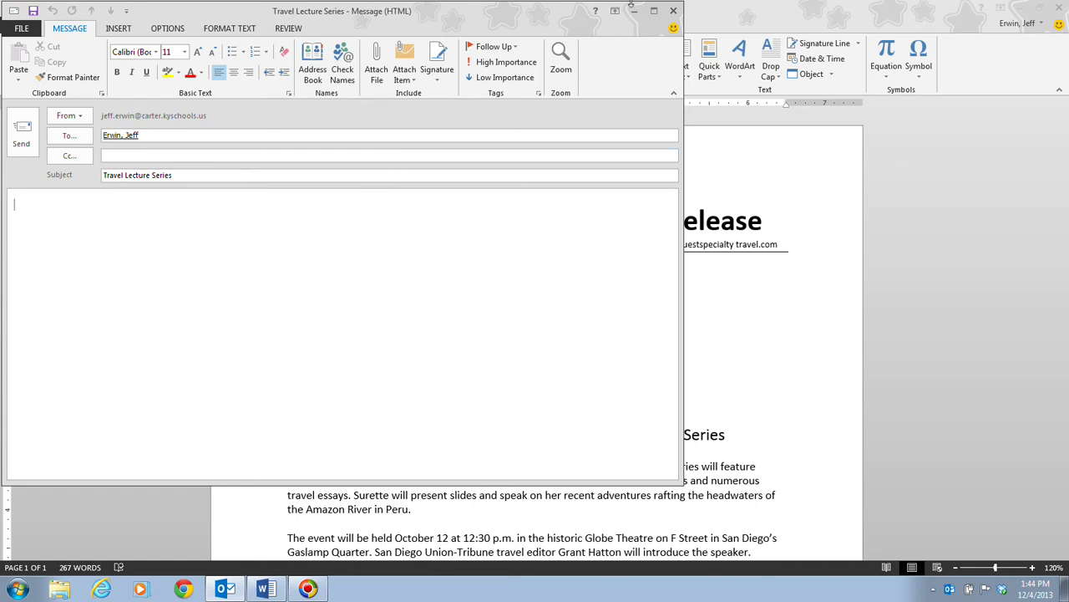
left_click(672, 13)
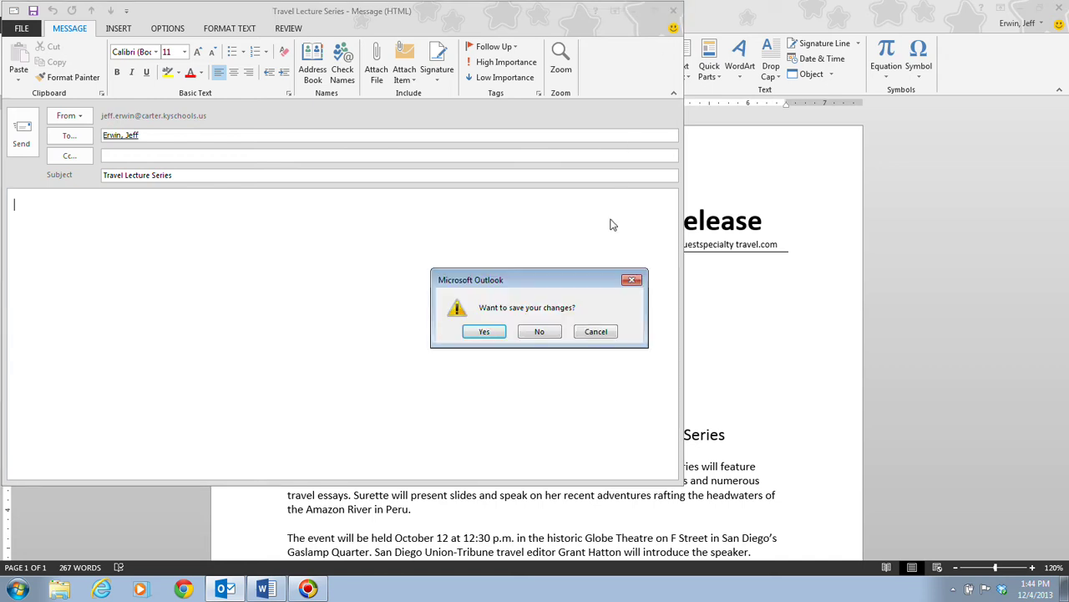
left_click(539, 332)
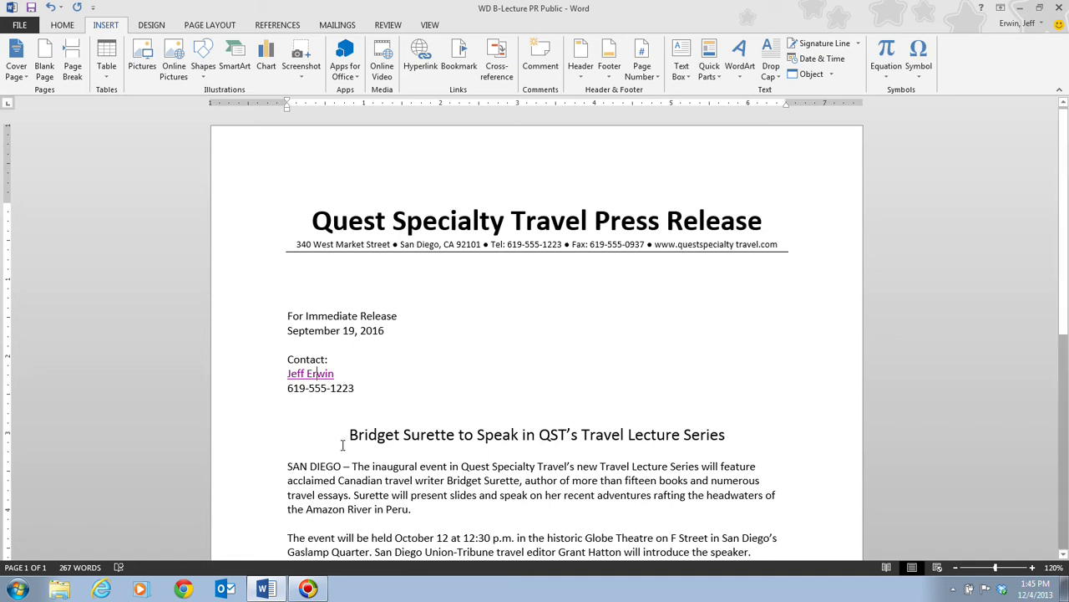
scroll(342, 444, "down", 5)
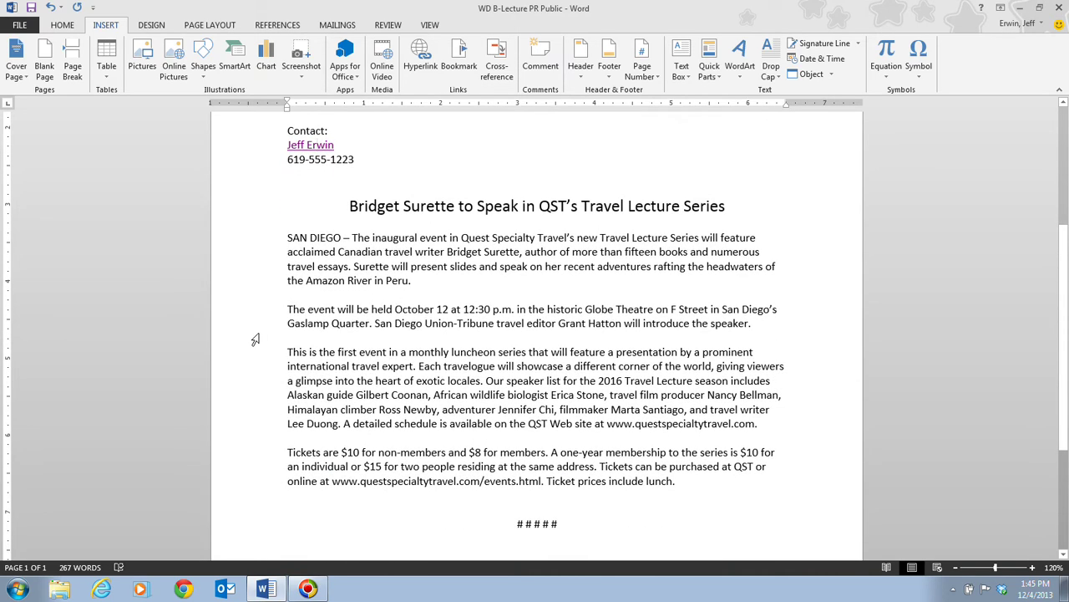
left_click_drag(289, 325, 369, 324)
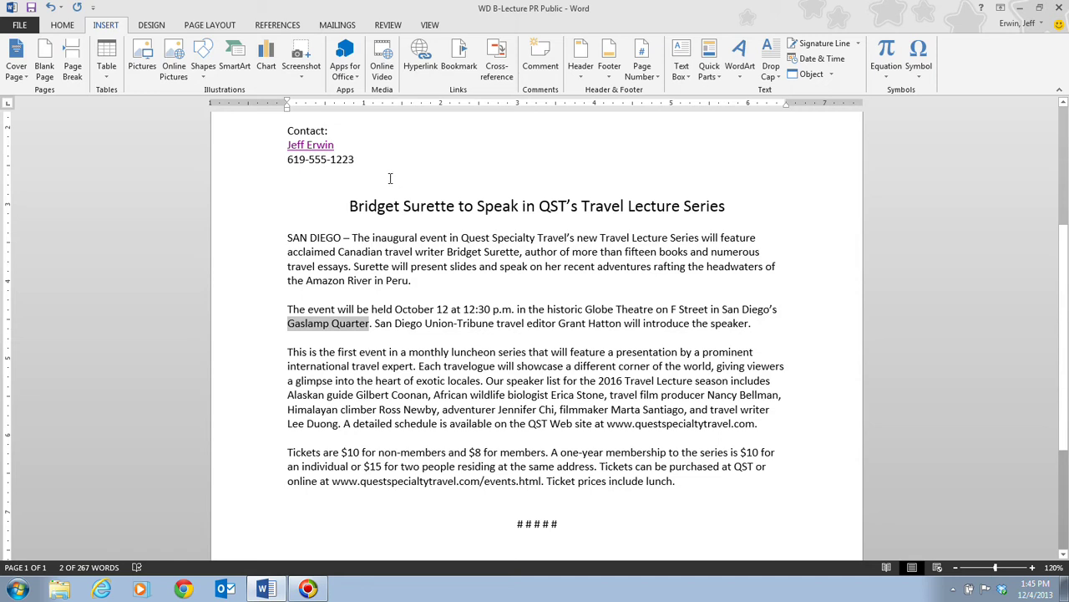
left_click(424, 59)
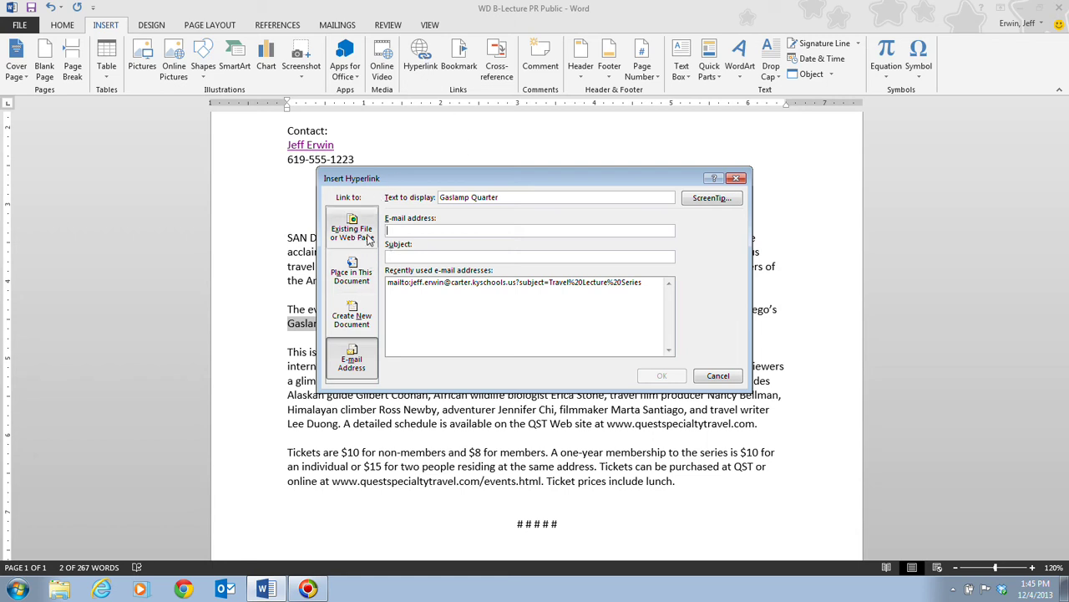
left_click(365, 236)
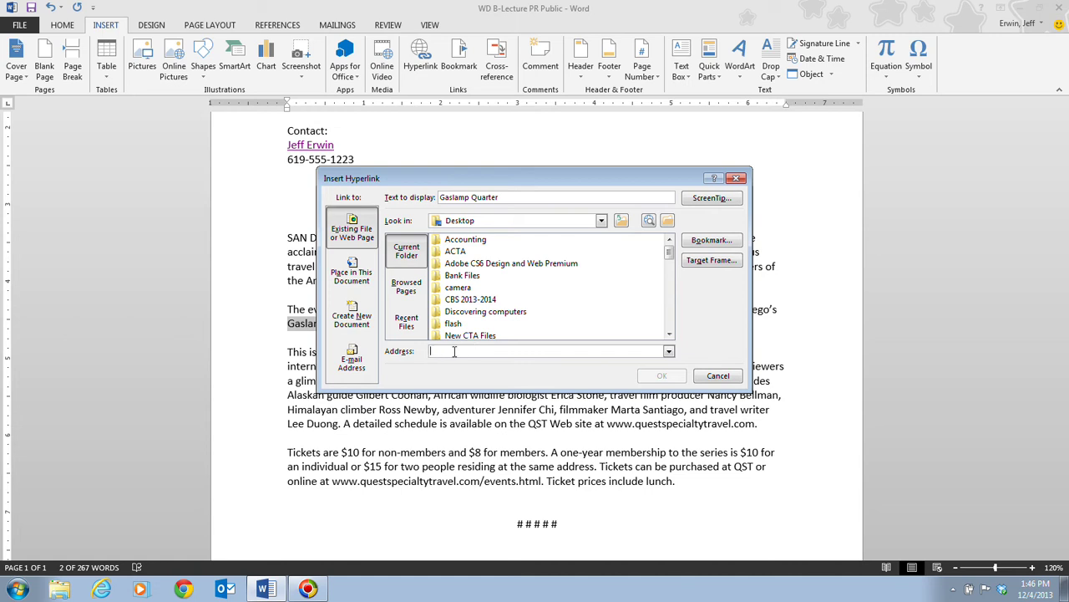
type("www.")
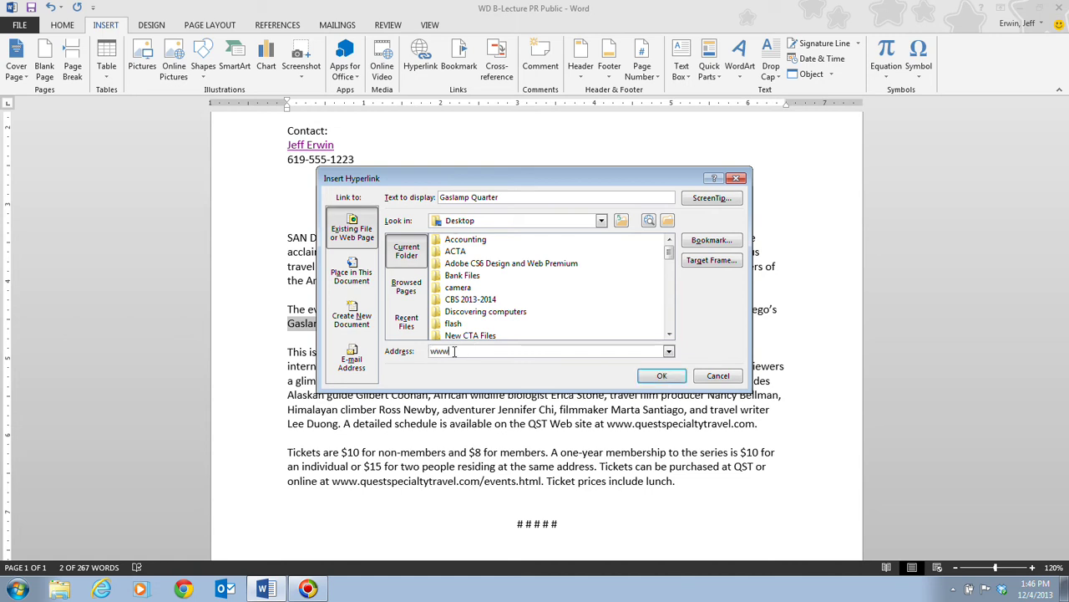
type("gaslamp.org")
left_click(663, 376)
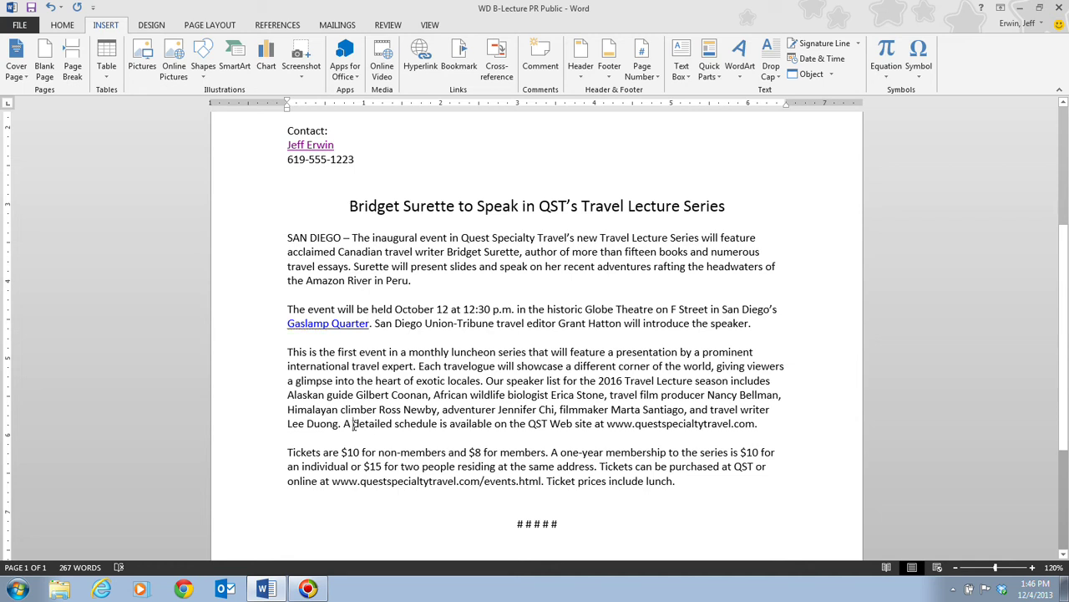
left_click_drag(353, 424, 436, 425)
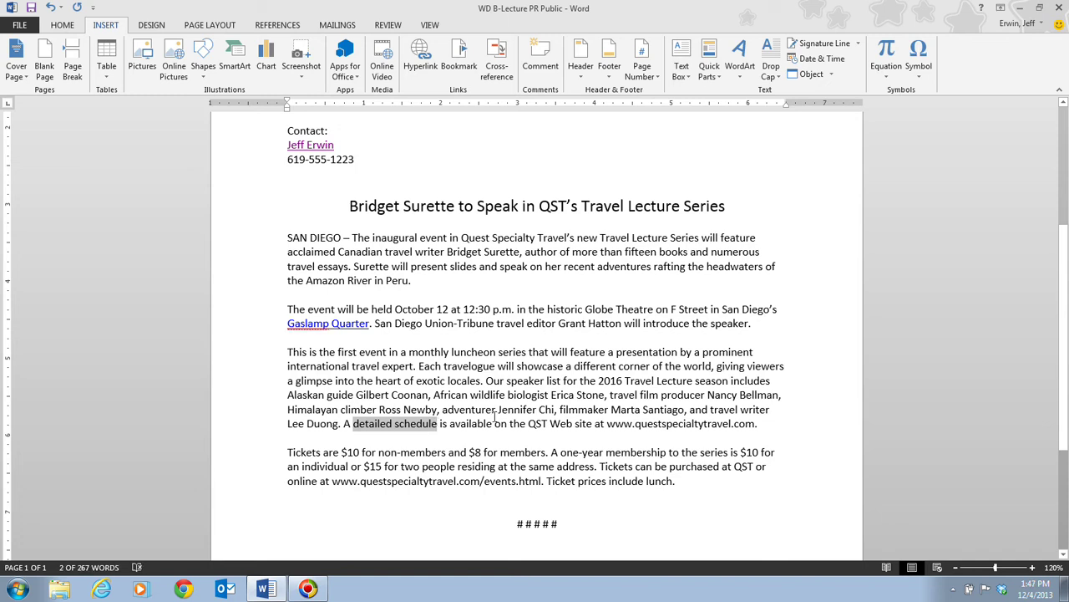
left_click(417, 67)
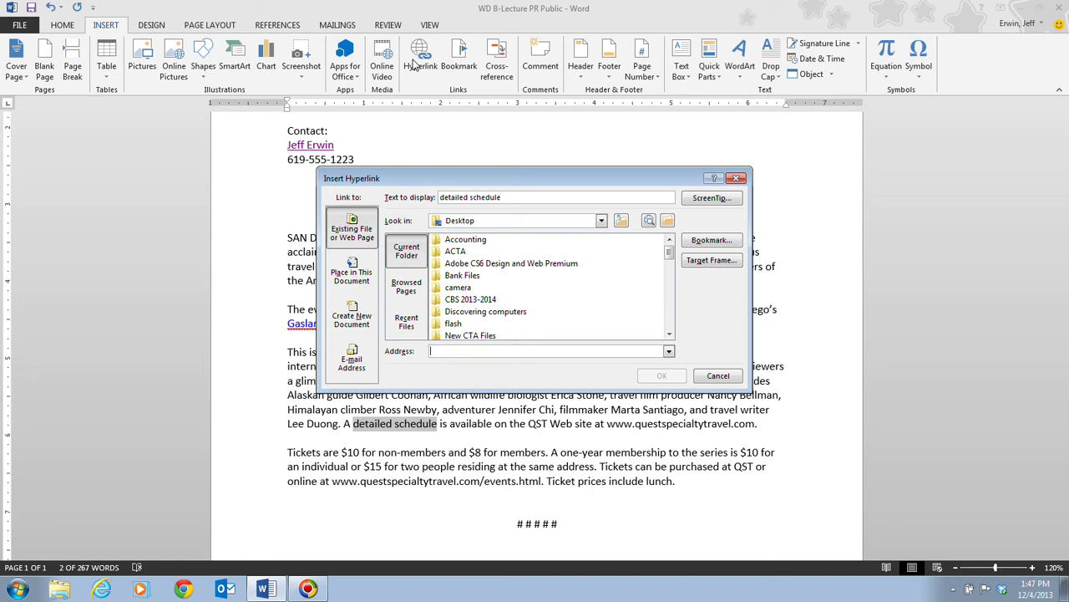
type("www")
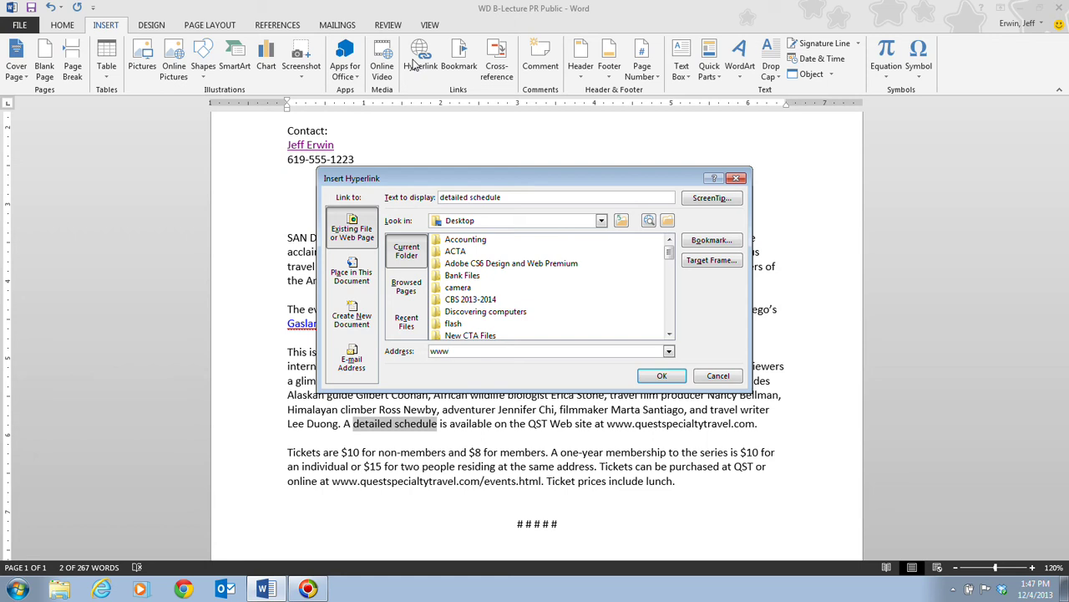
type(".questspecialtytravel.com")
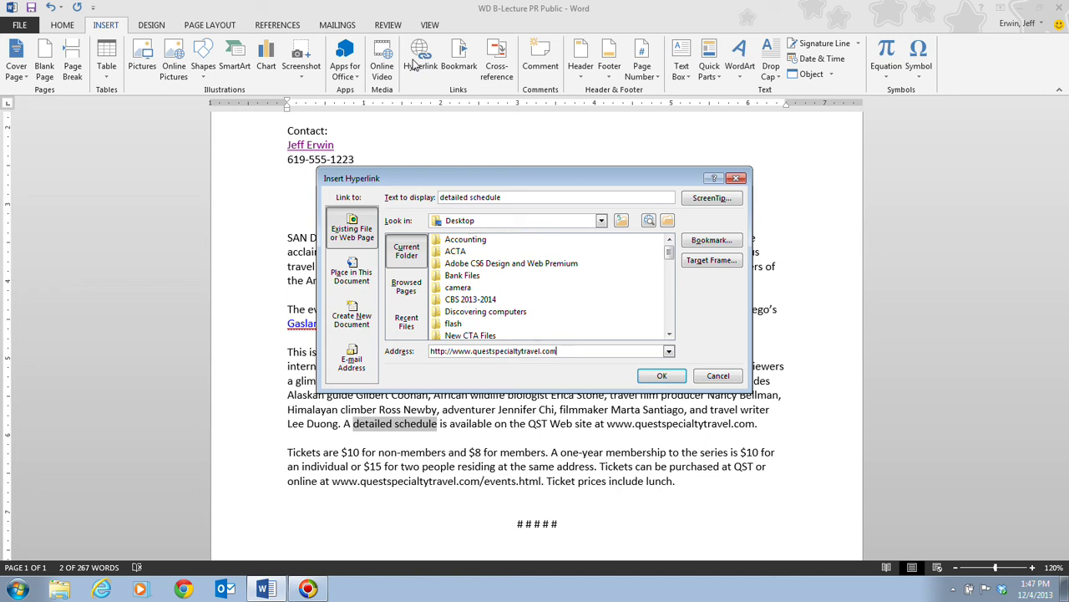
left_click(660, 377)
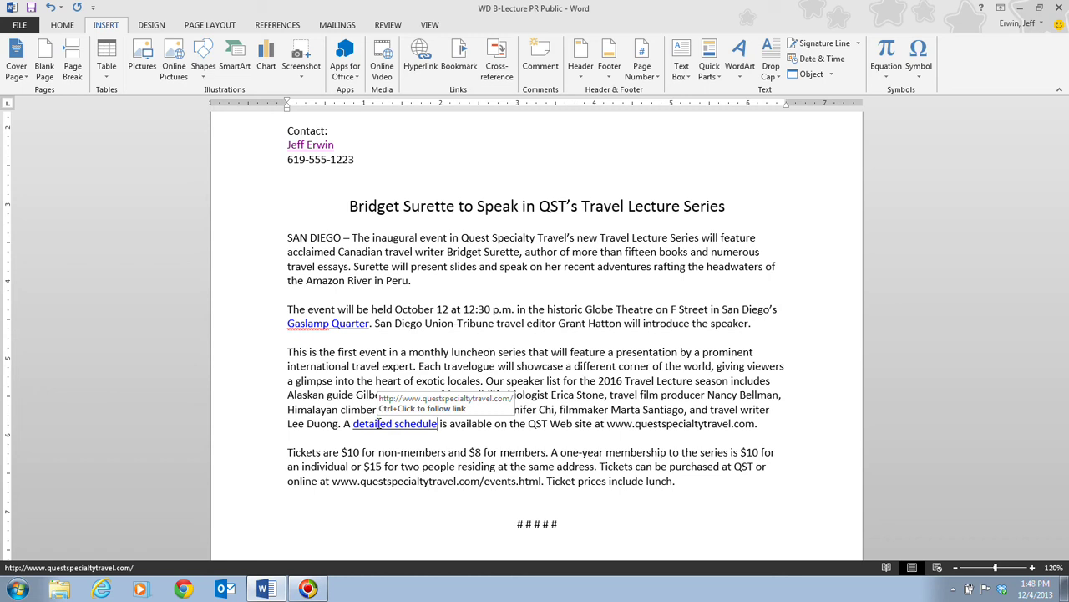
Set the Gaslamp Quarter hyperlink's ScreenTip to "Map, parking, and other information about the Gaslamp Quarter"
right_click(341, 331)
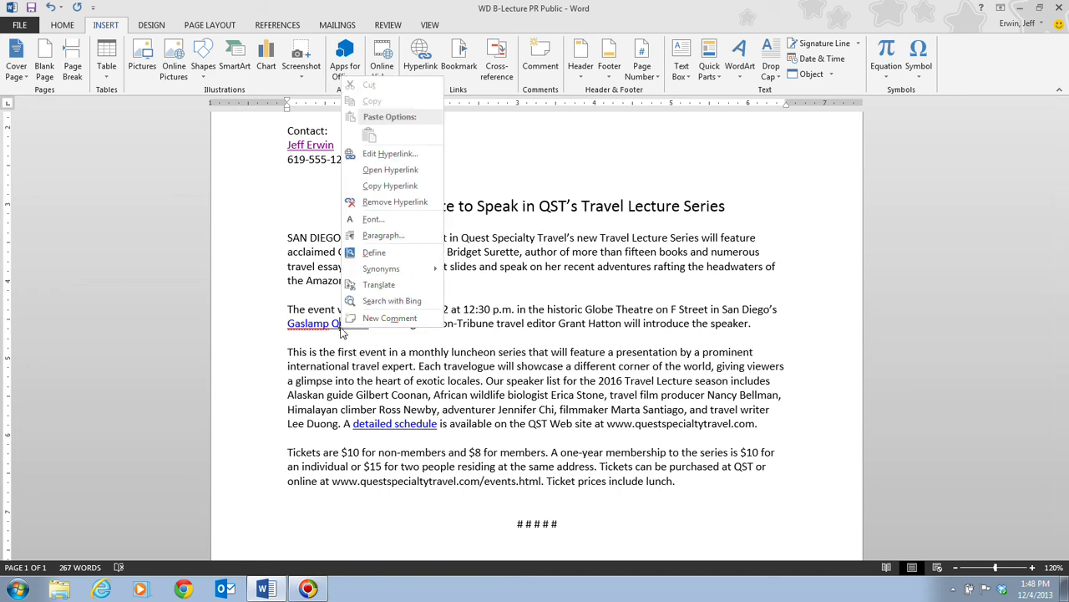
left_click(421, 155)
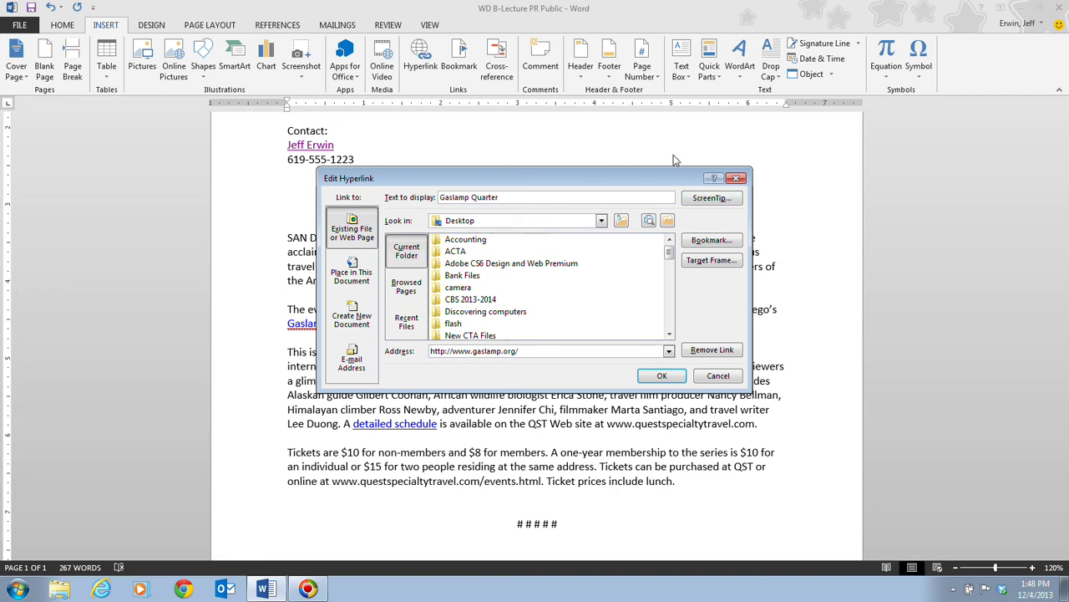
left_click(718, 204)
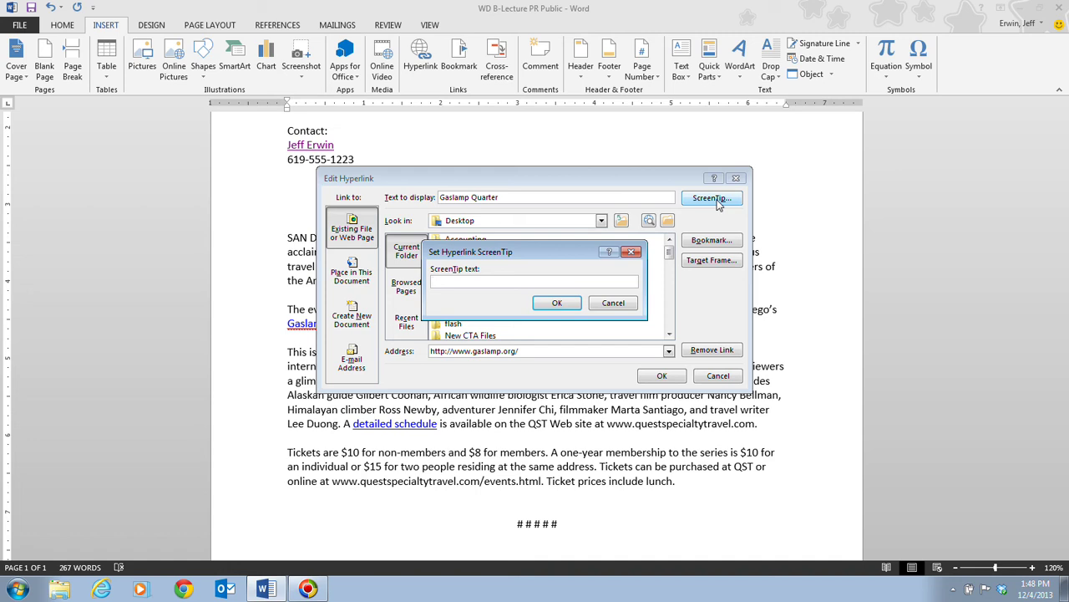
type("Map, parking, and other information about t")
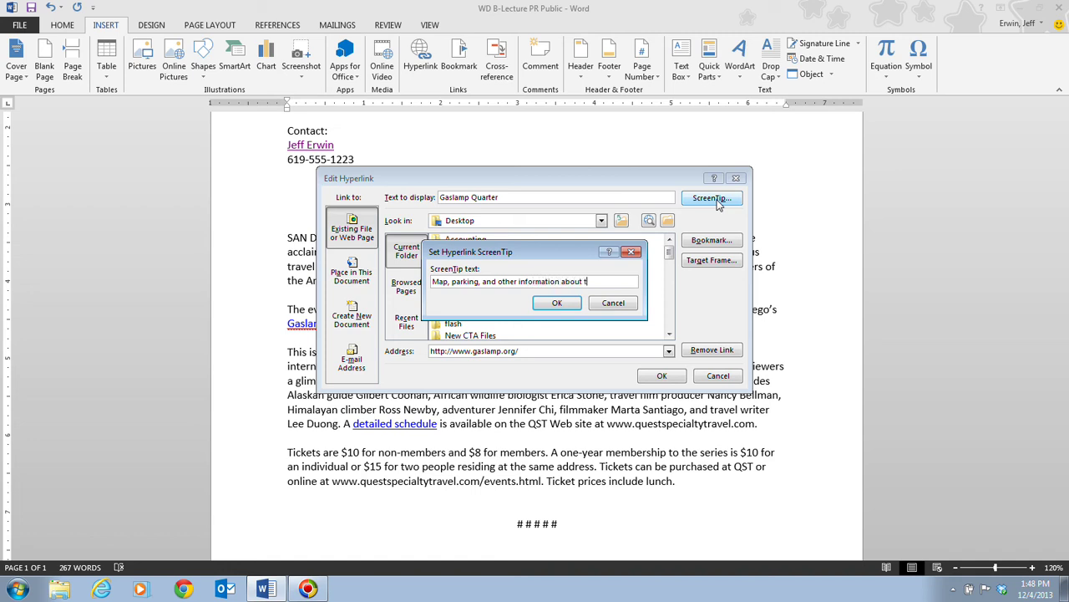
type("he Gaslamp Quarter")
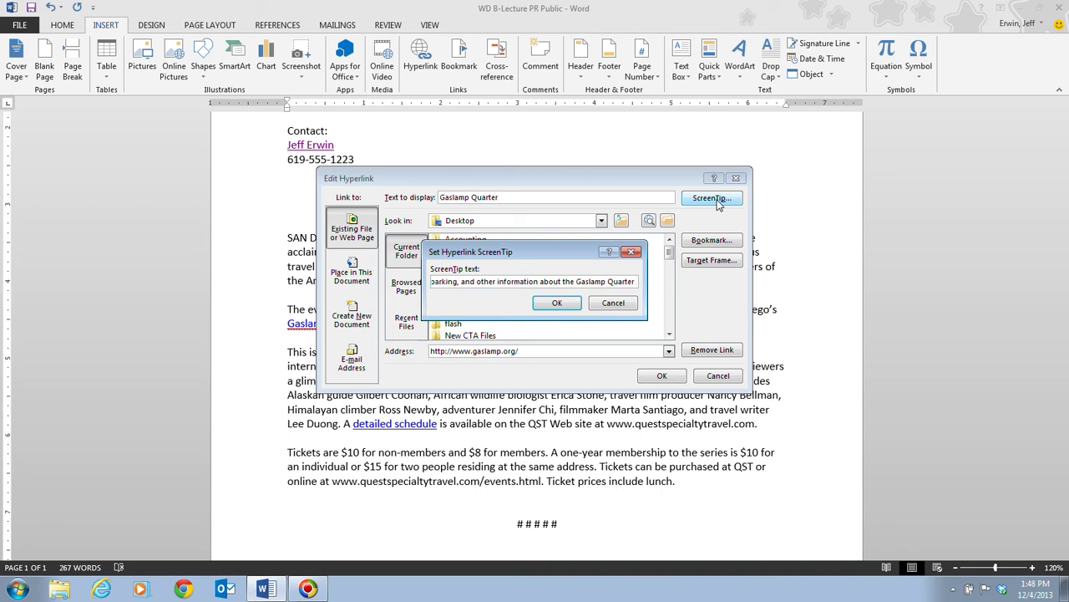
left_click(554, 304)
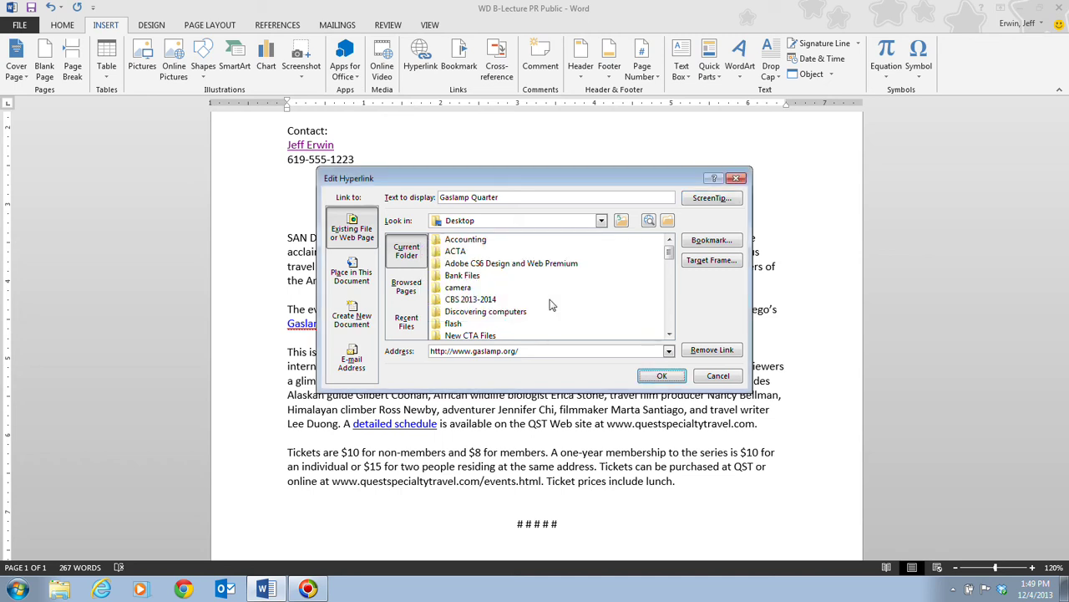
left_click(662, 378)
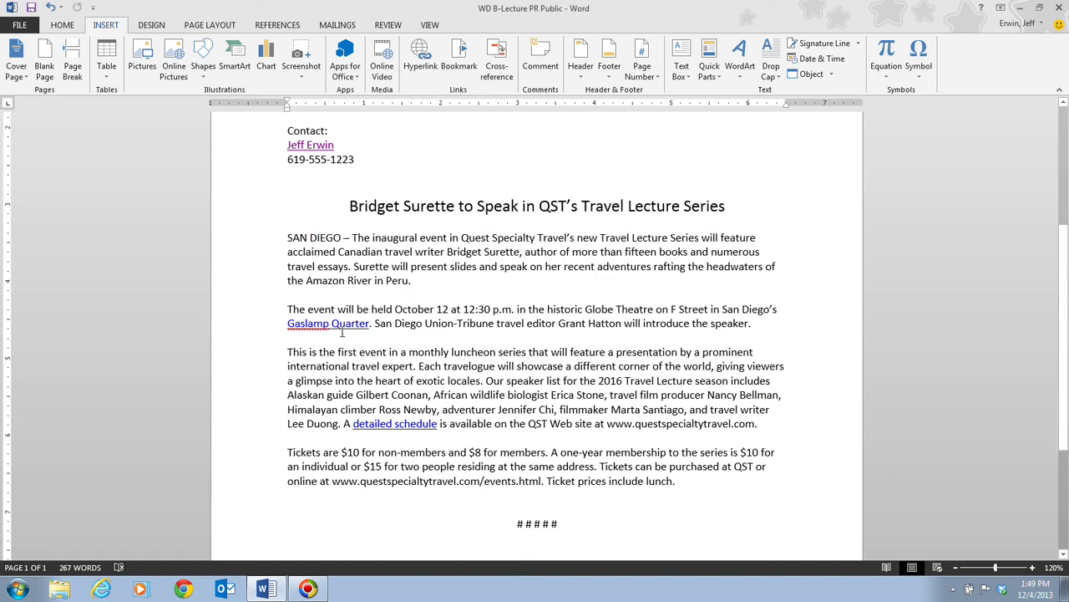
Check the Gaslamp Quarter link's ScreenTip, follow the link to view its website in the browser, and return to the Word document
mouse_move(344, 320)
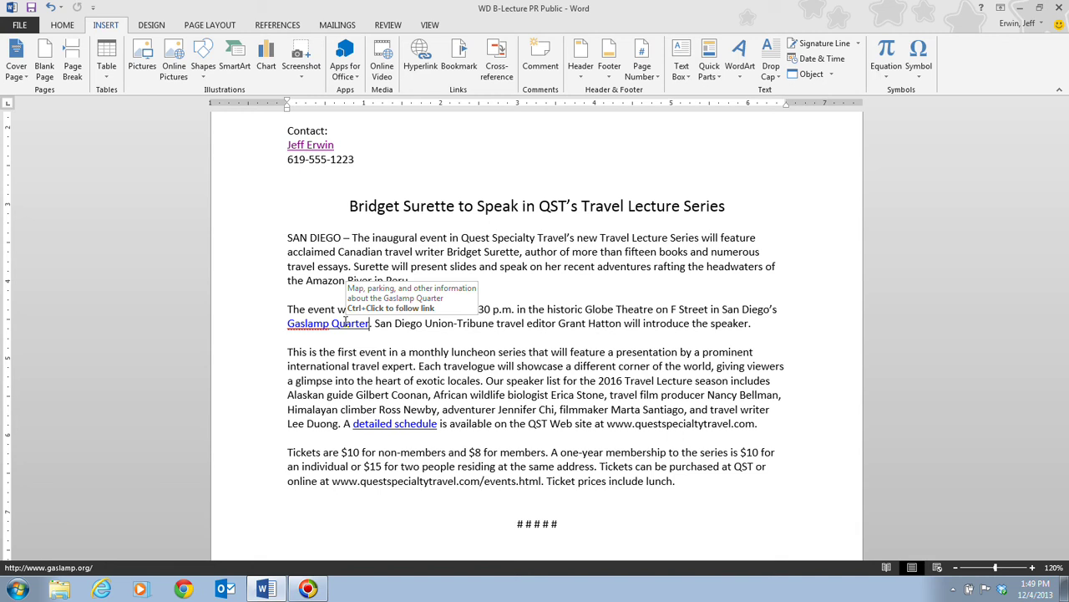
left_click(300, 320, "ctrl")
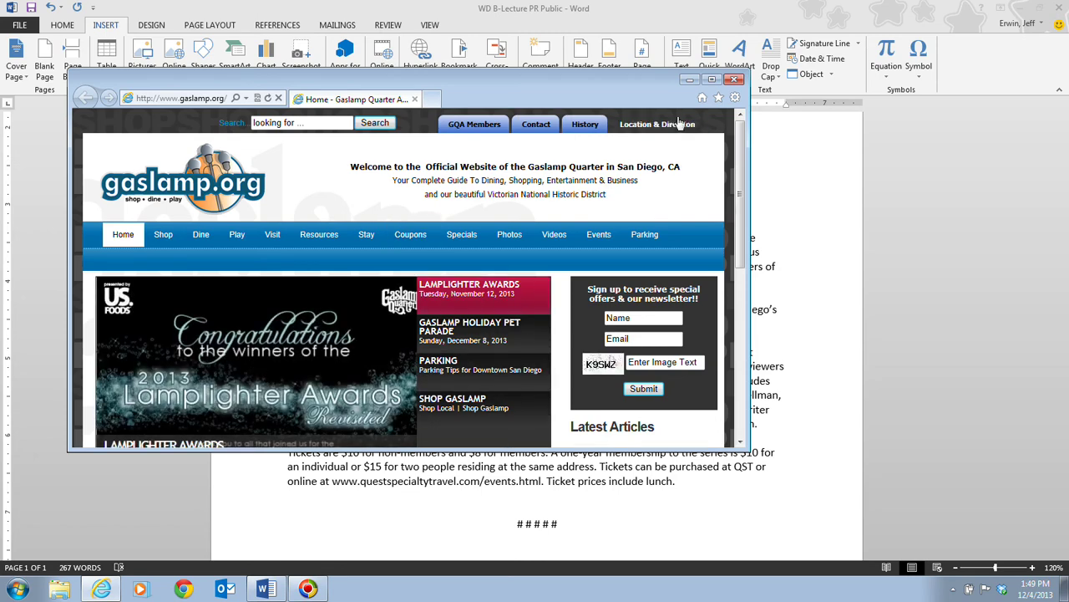
left_click(708, 81)
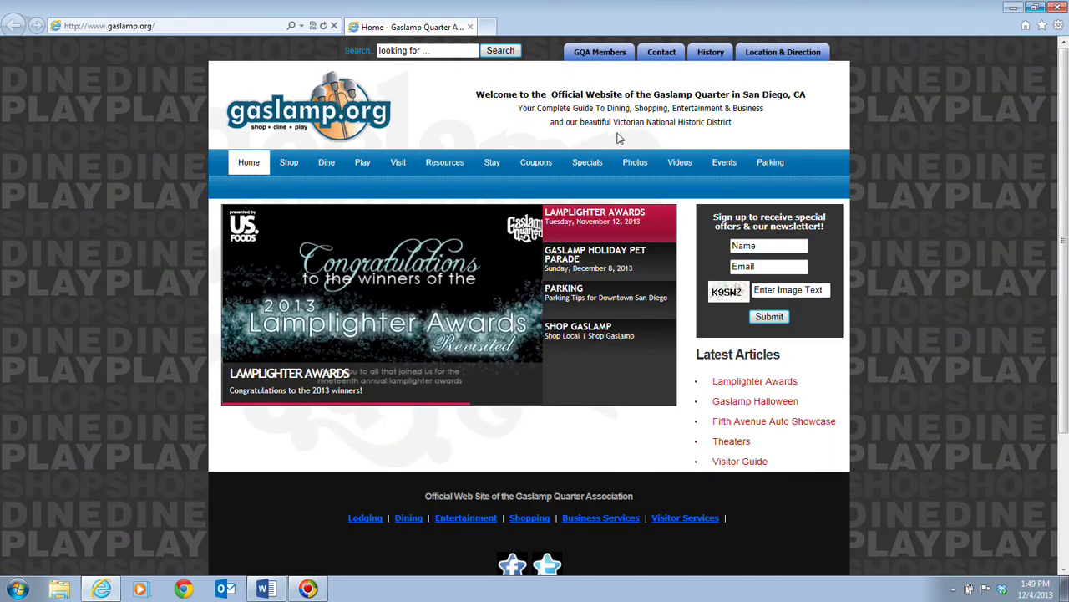
scroll(141, 340, "down", 1)
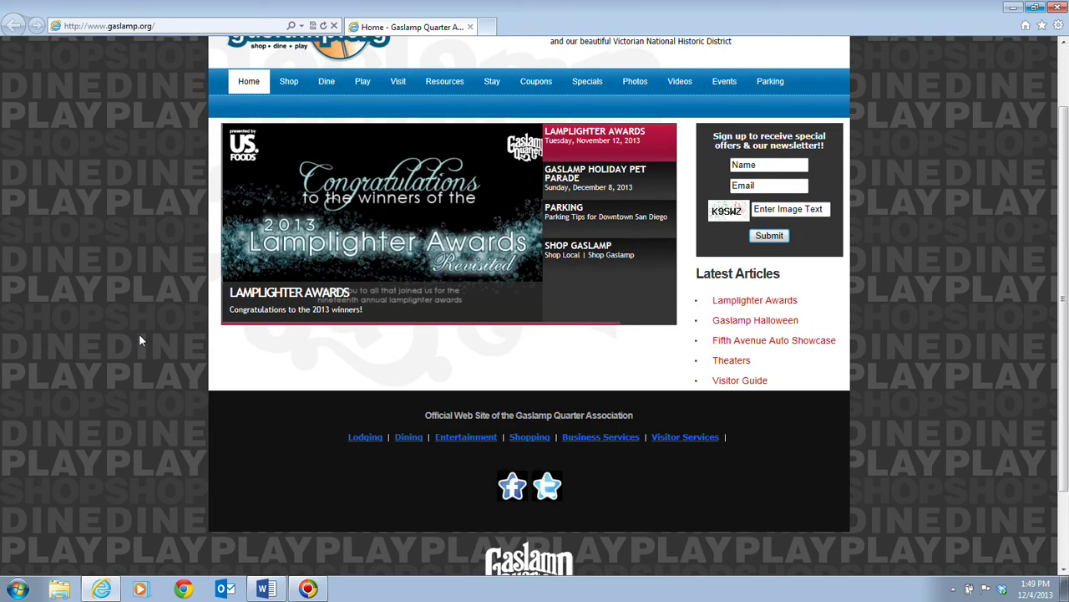
scroll(141, 340, "down", 1)
scroll(140, 340, "up", 2)
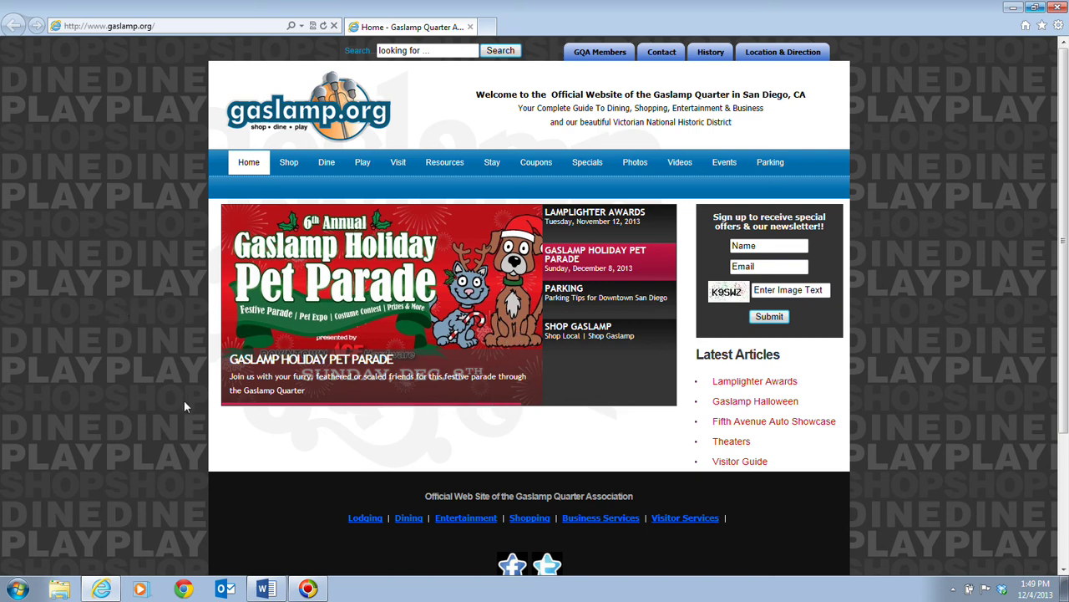
left_click(266, 589)
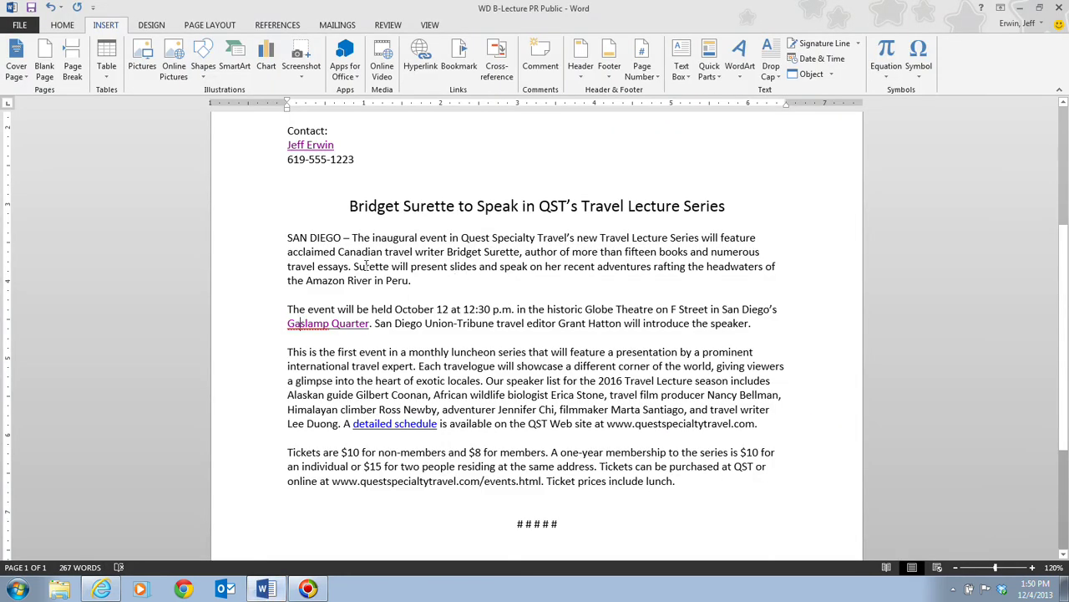
Follow the "detailed schedule" link to check its website, and close both open web pages
left_click(391, 426, "ctrl")
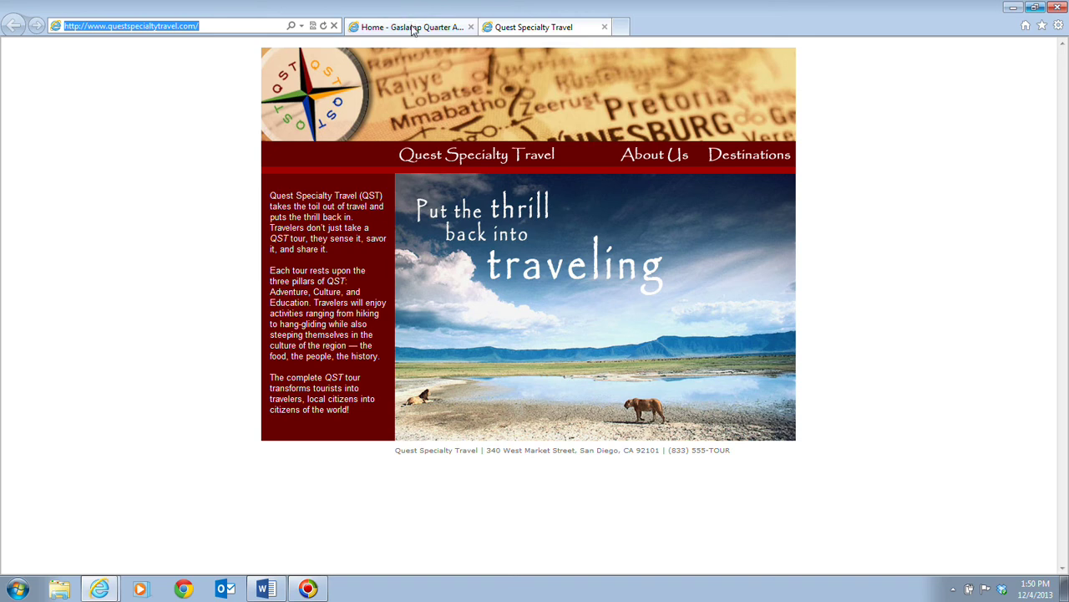
left_click(415, 27)
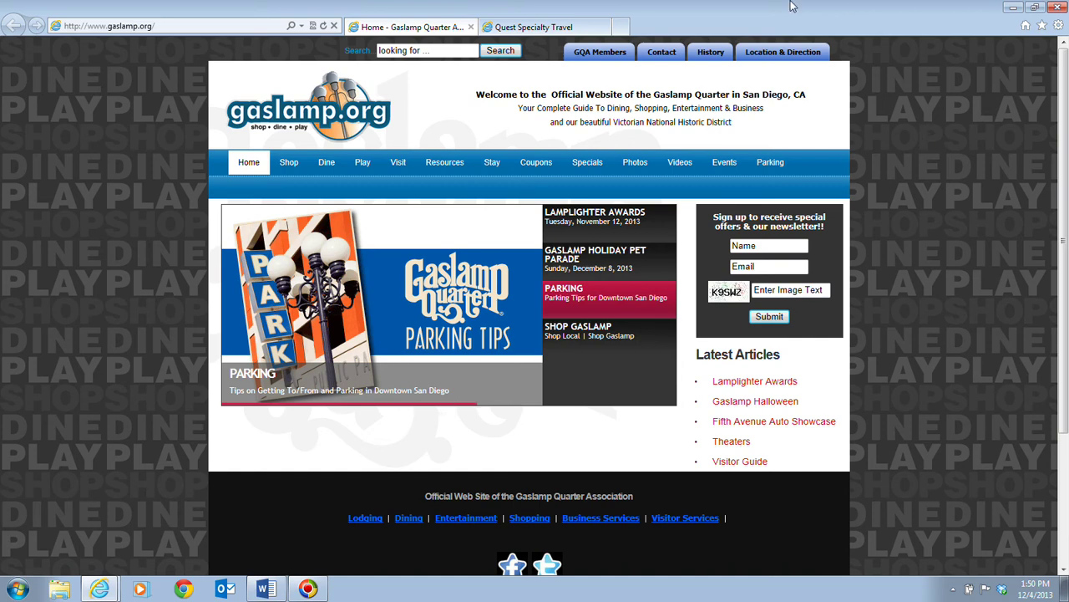
left_click(605, 28)
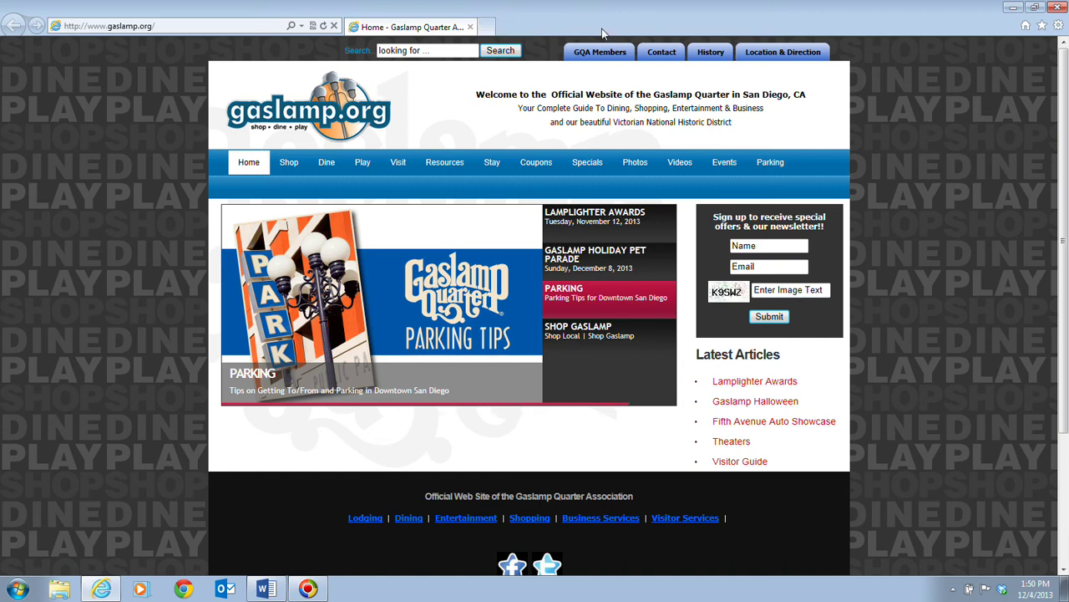
left_click(471, 28)
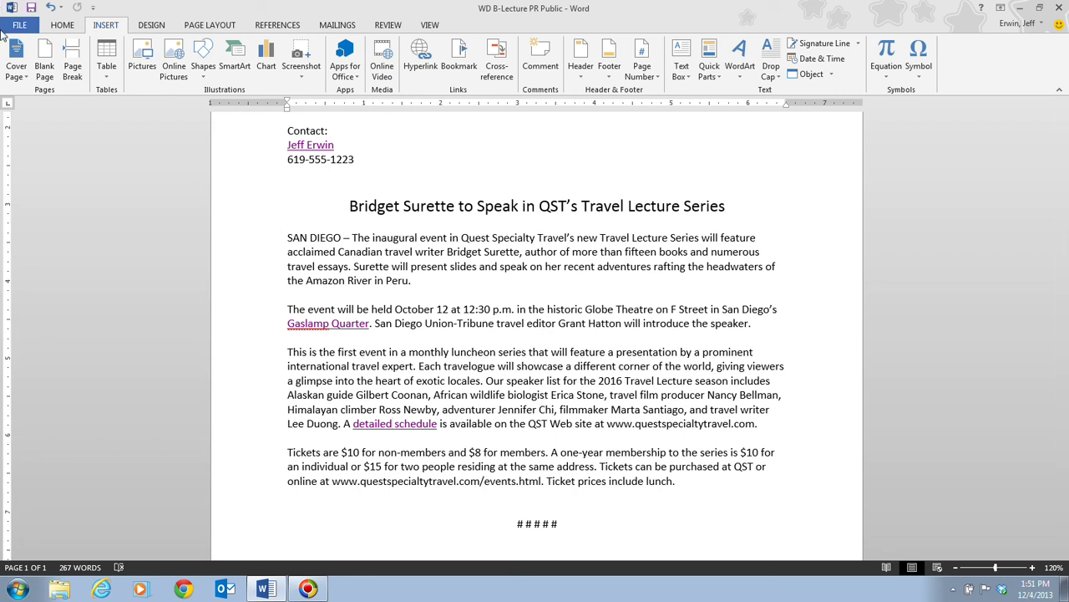
Share the document as an e-mail attachment in a new message and close that message unsent
left_click(9, 30)
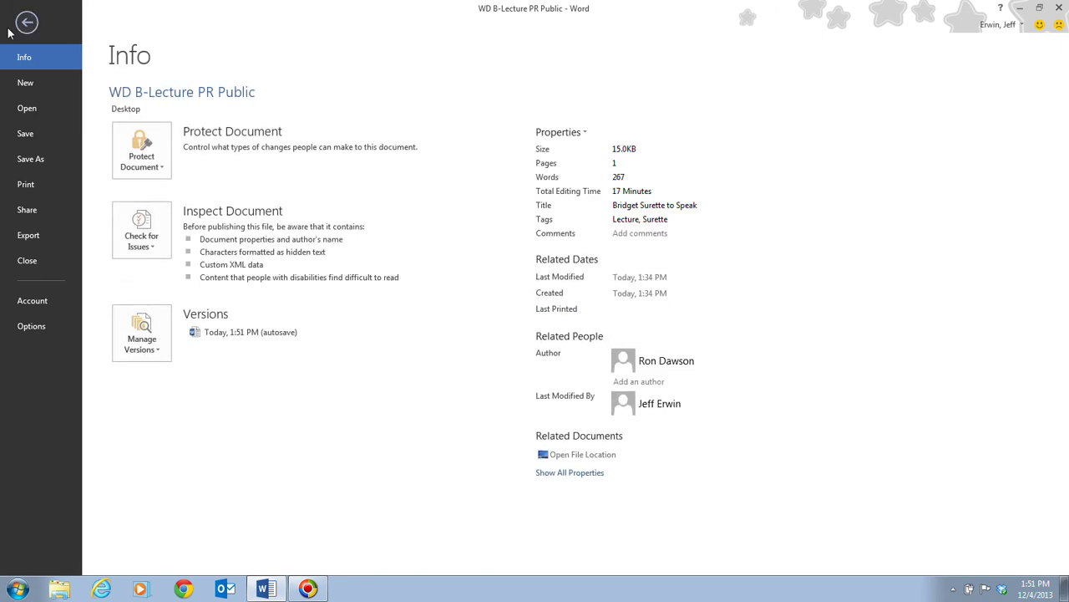
left_click(33, 219)
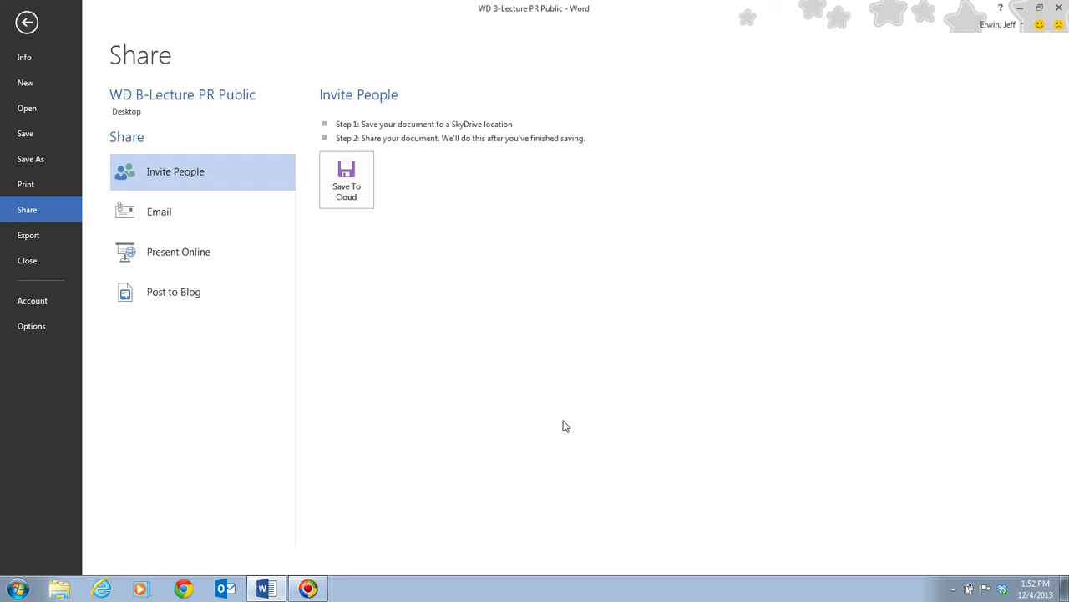
left_click(176, 212)
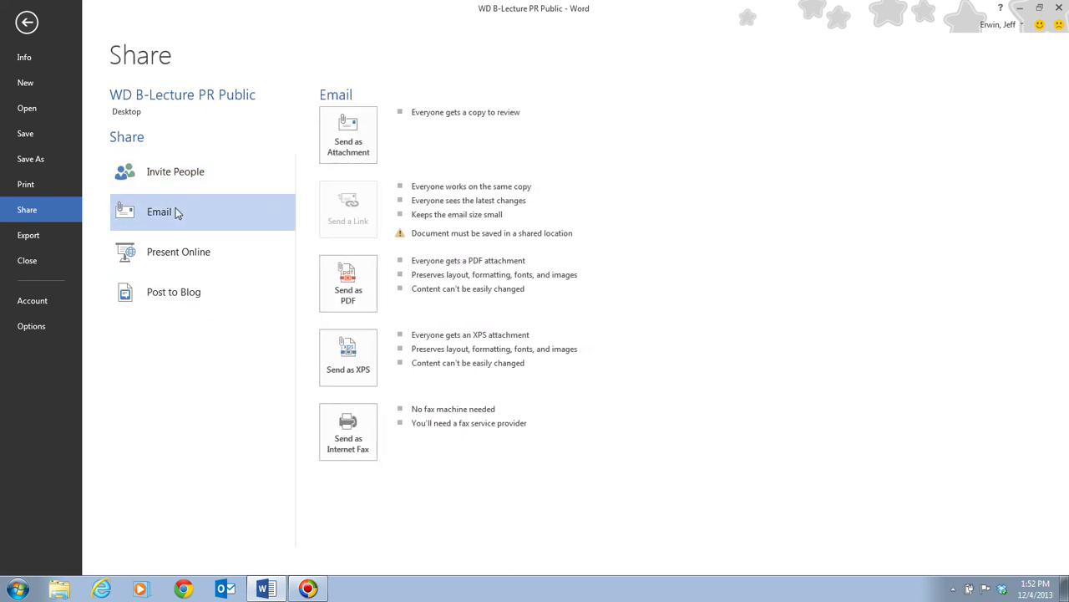
left_click(355, 148)
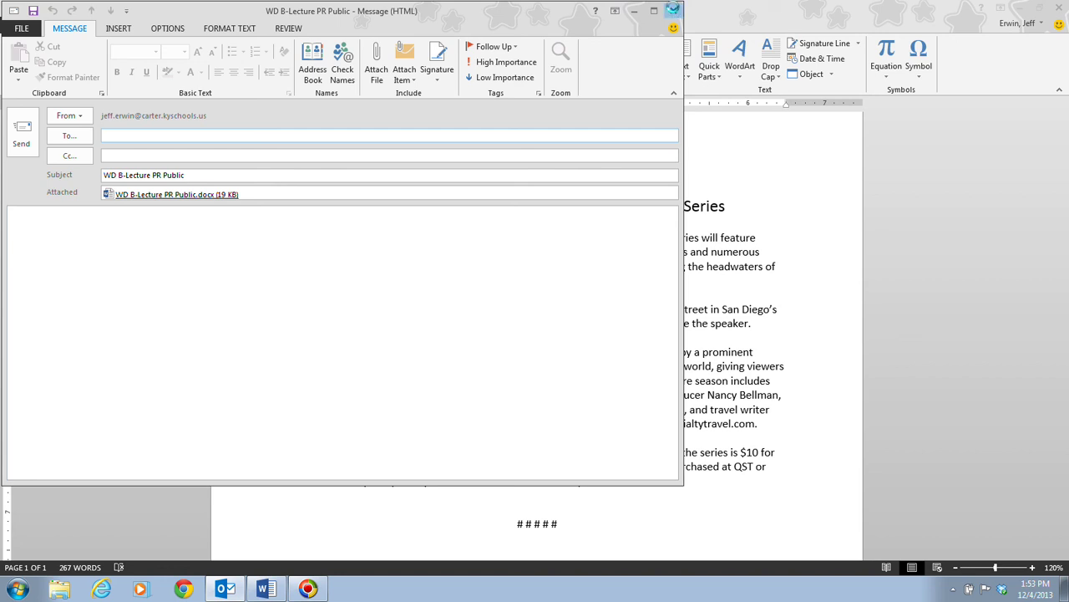
left_click(675, 11)
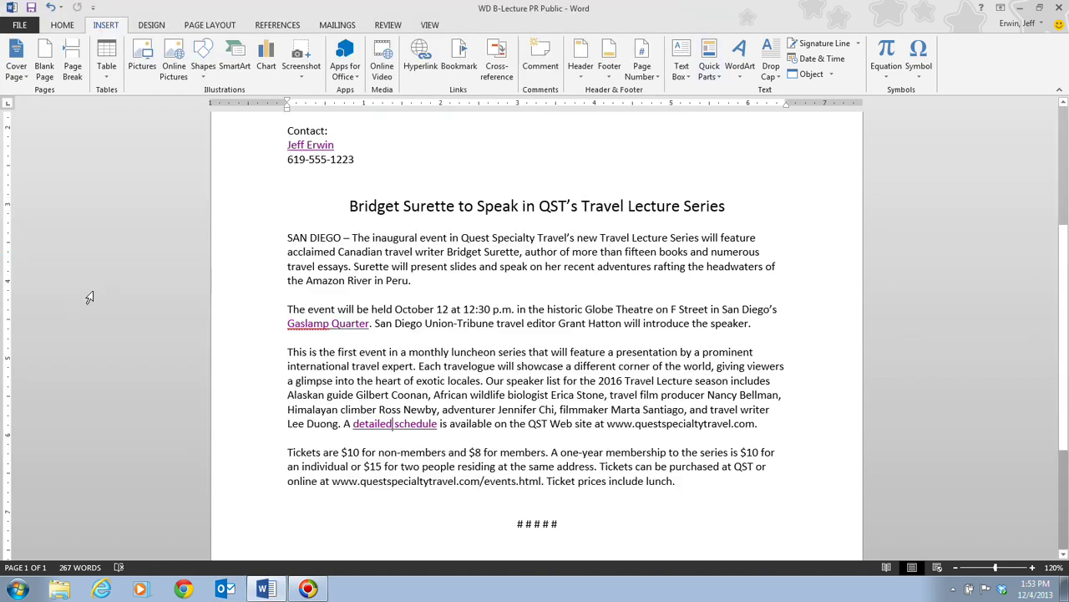